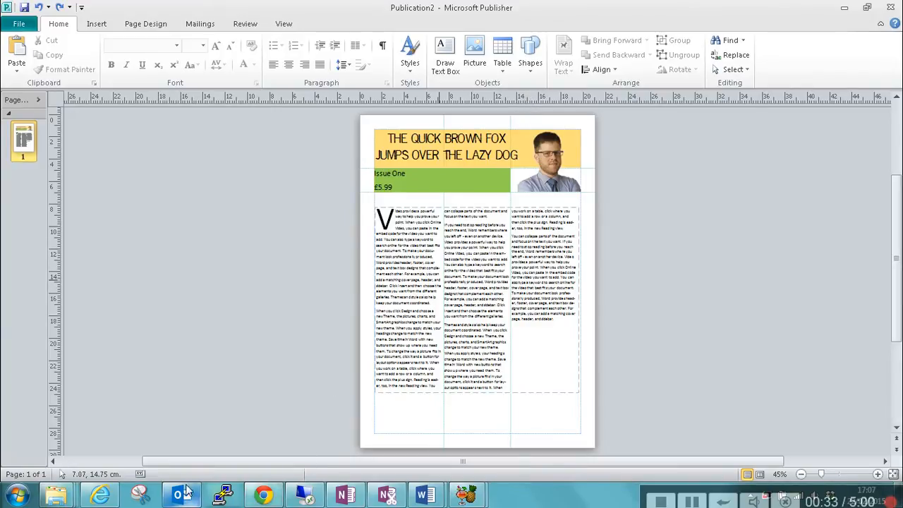
# Step: Switch to Internet Explorer and search Google Images for "students"
pyautogui.click(87, 416)
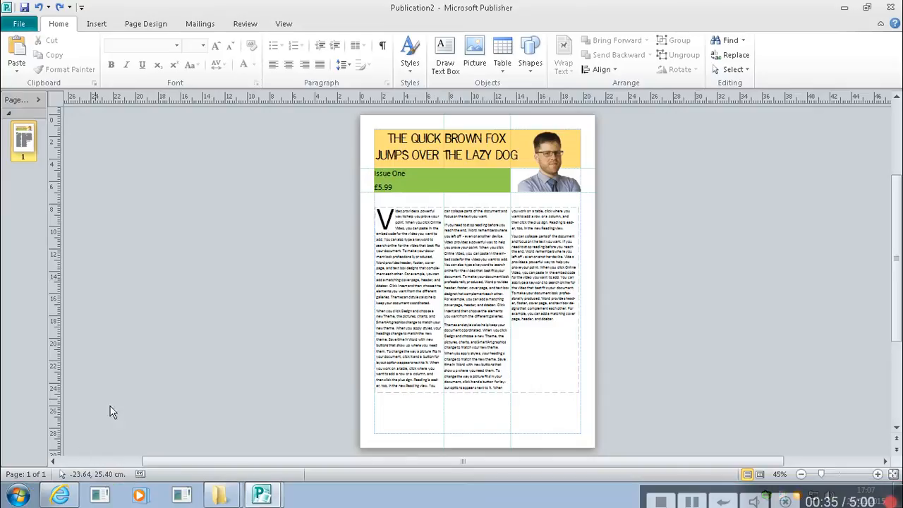
pyautogui.click(60, 496)
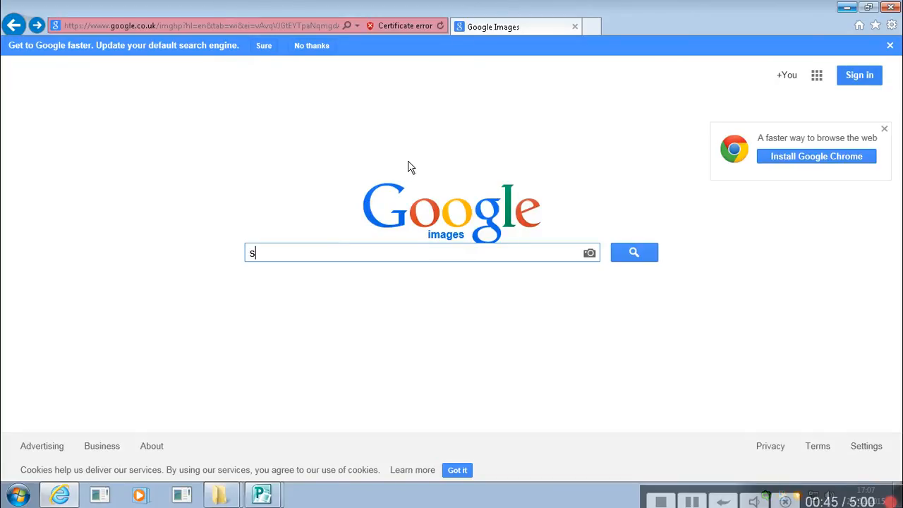
pyautogui.press('Return')
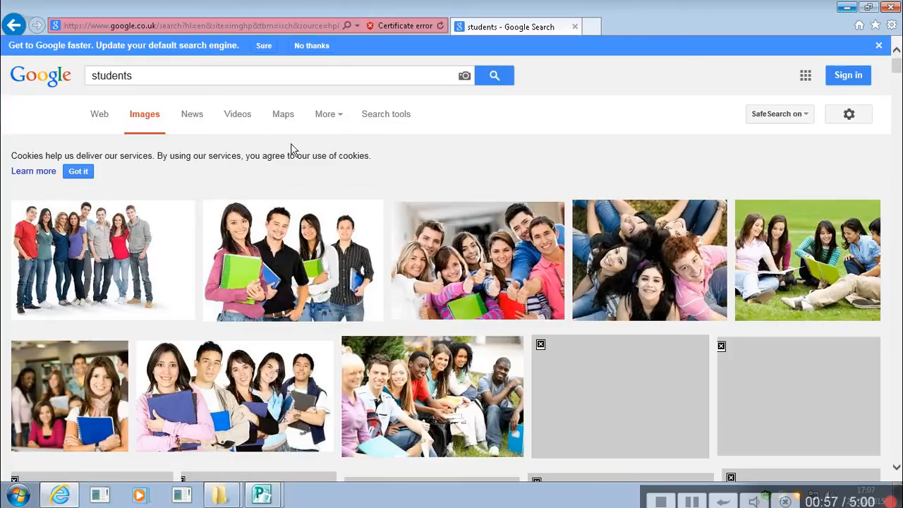
# Step: Filter the image results by colour to show only transparent pictures
pyautogui.click(397, 120)
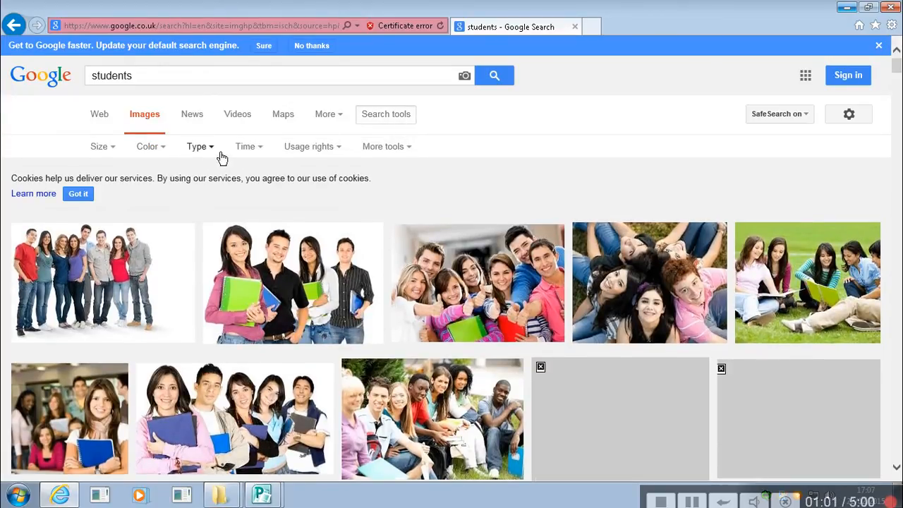
pyautogui.click(217, 154)
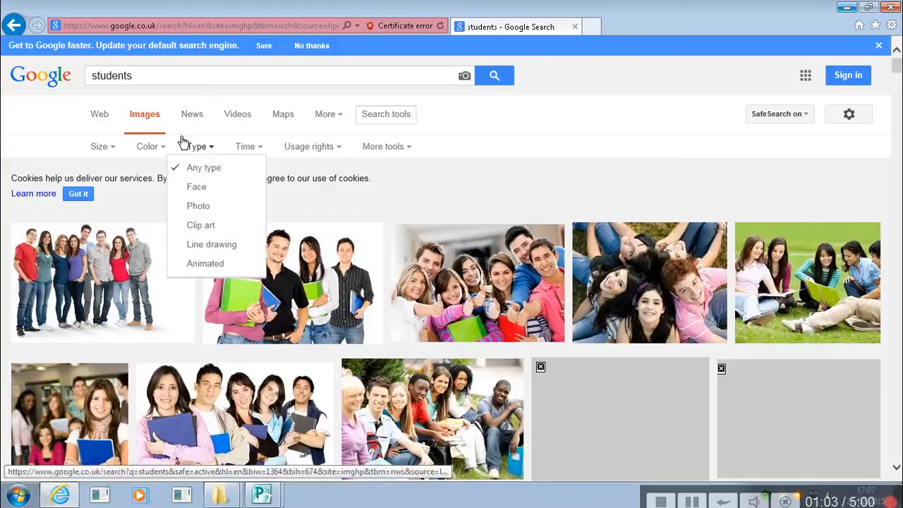
pyautogui.click(170, 157)
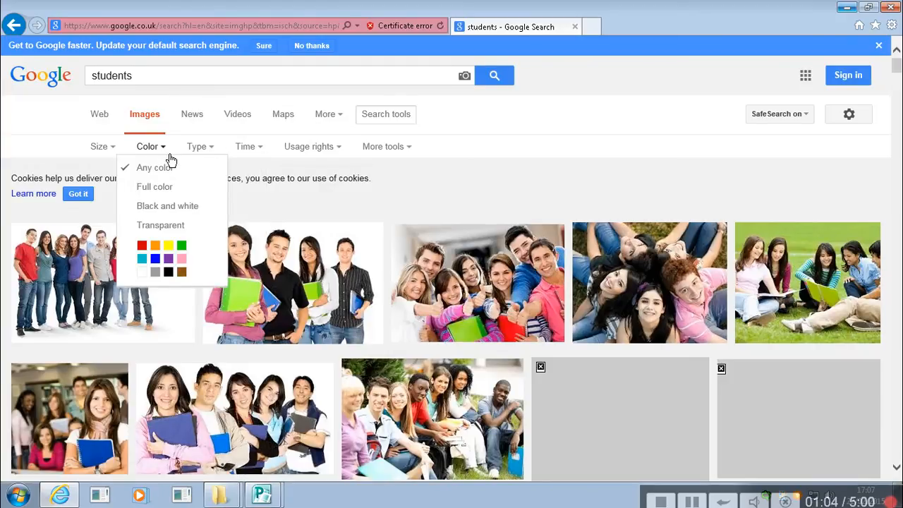
pyautogui.click(168, 233)
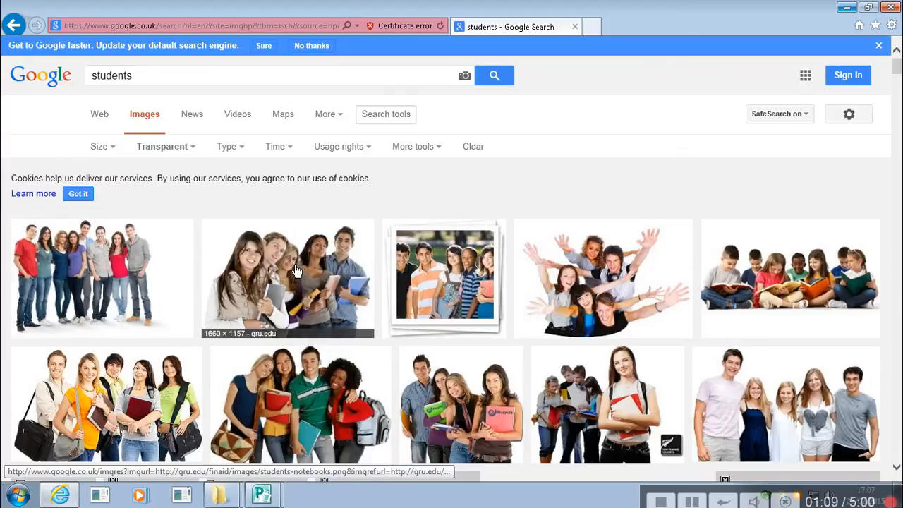
# Step: Open the full-size version of the gru.edu picture of five students holding notebooks
pyautogui.click(291, 273)
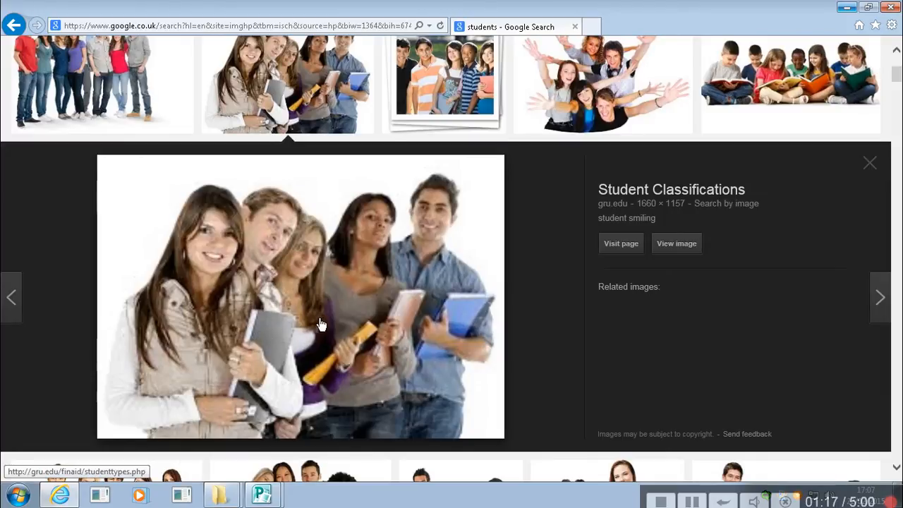
pyautogui.scroll(-2, 355, 333)
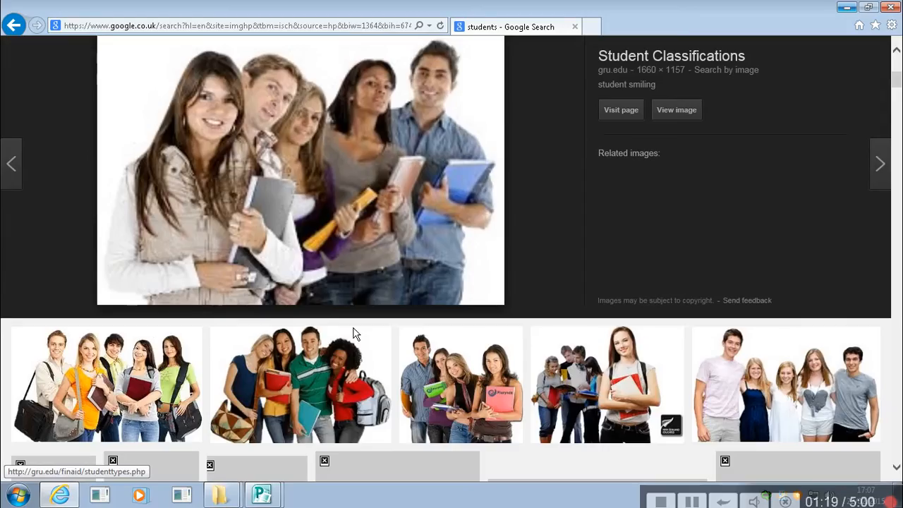
pyautogui.scroll(2, 341, 322)
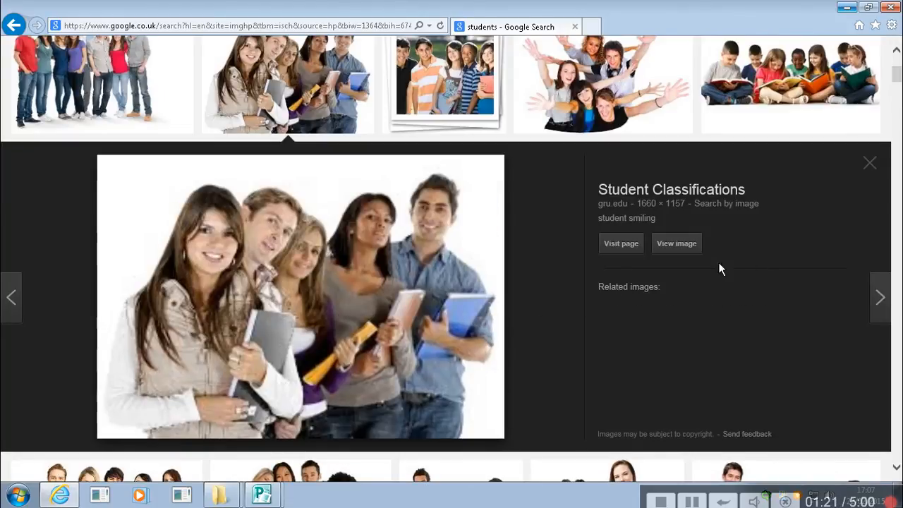
pyautogui.click(676, 243)
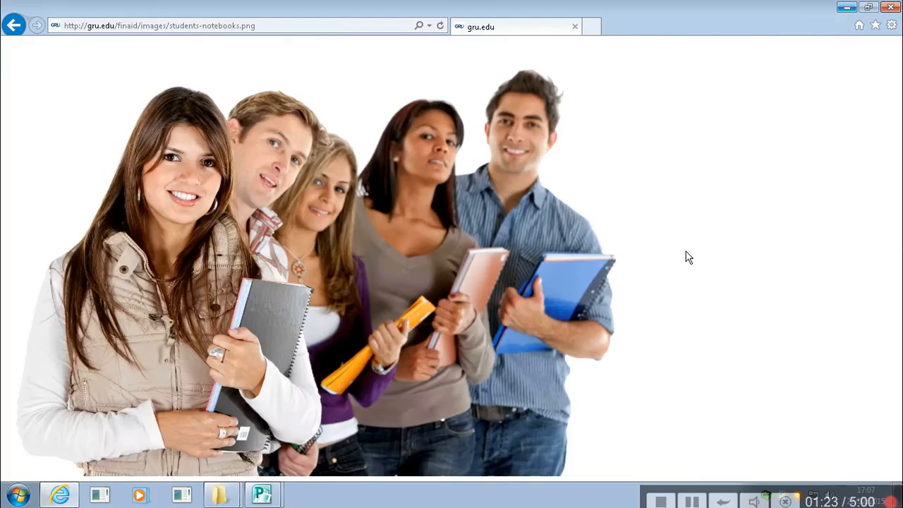
# Step: Save the full-size students picture to the Pictures library as the PNG file students-notebooks
pyautogui.click(238, 139)
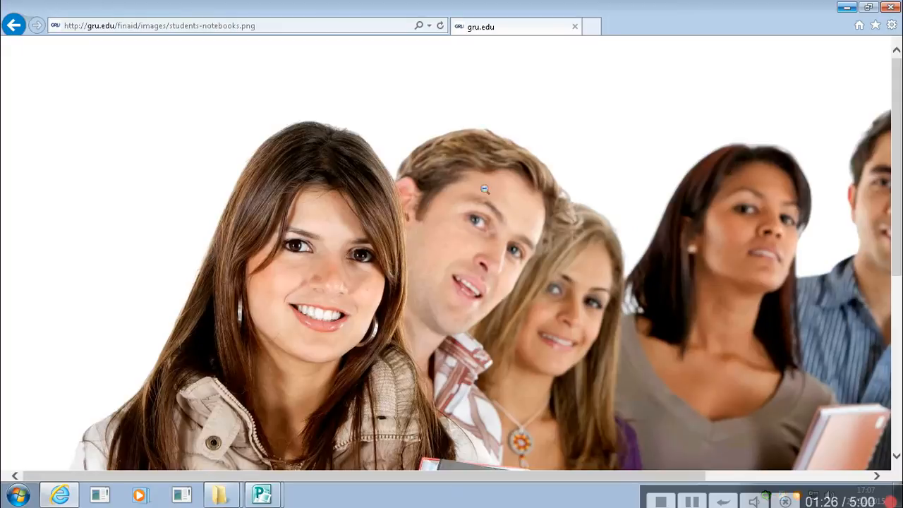
pyautogui.click(475, 251)
pyautogui.rightClick(336, 174)
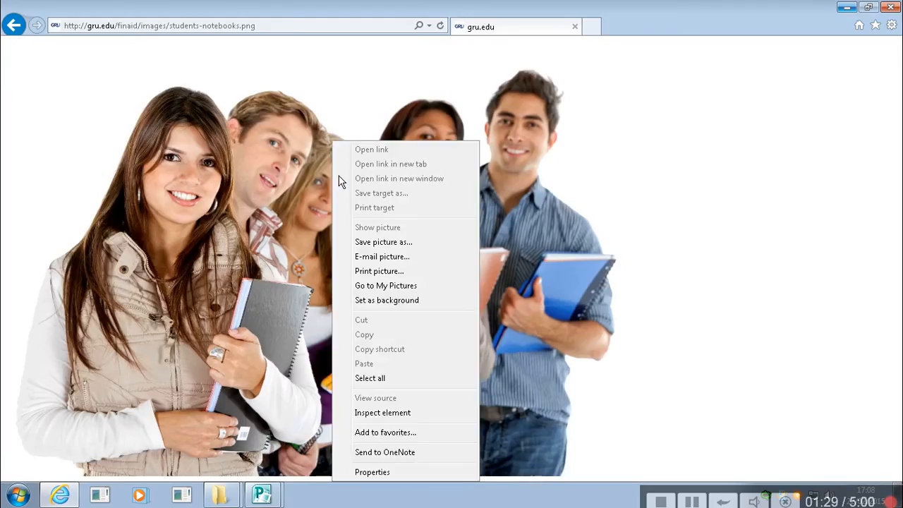
pyautogui.click(417, 246)
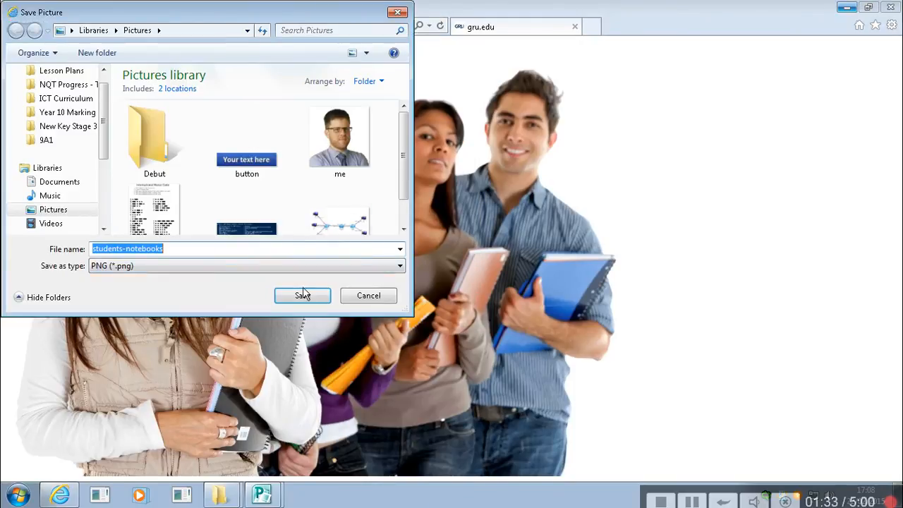
pyautogui.click(310, 298)
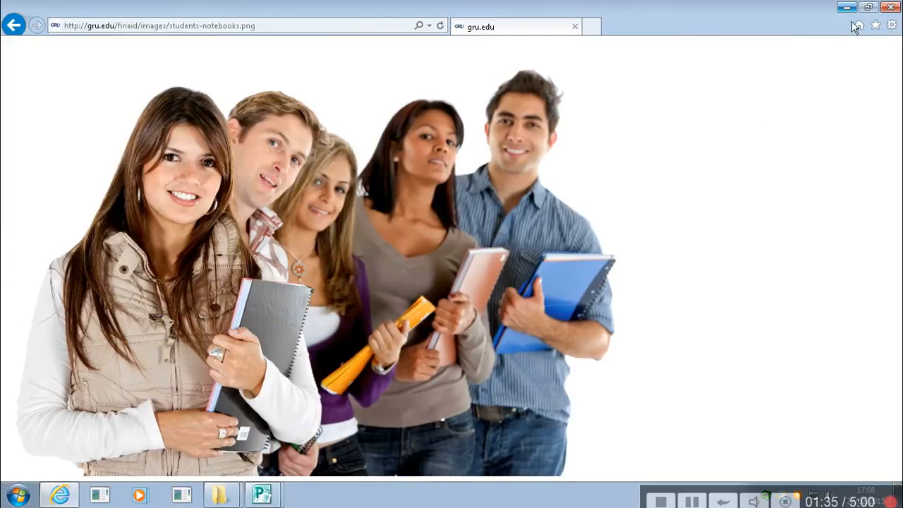
# Step: Return to Publisher and insert the students-notebooks picture from the Pictures library onto the page
pyautogui.click(849, 9)
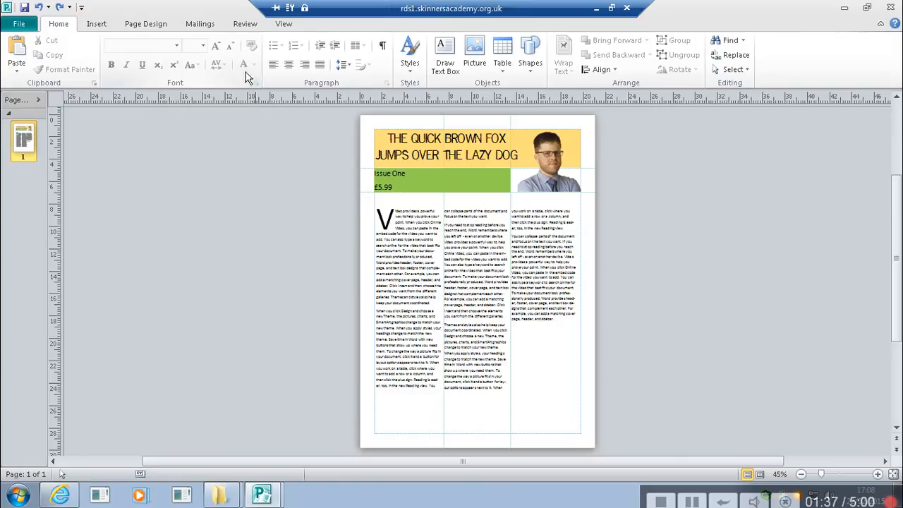
pyautogui.click(487, 70)
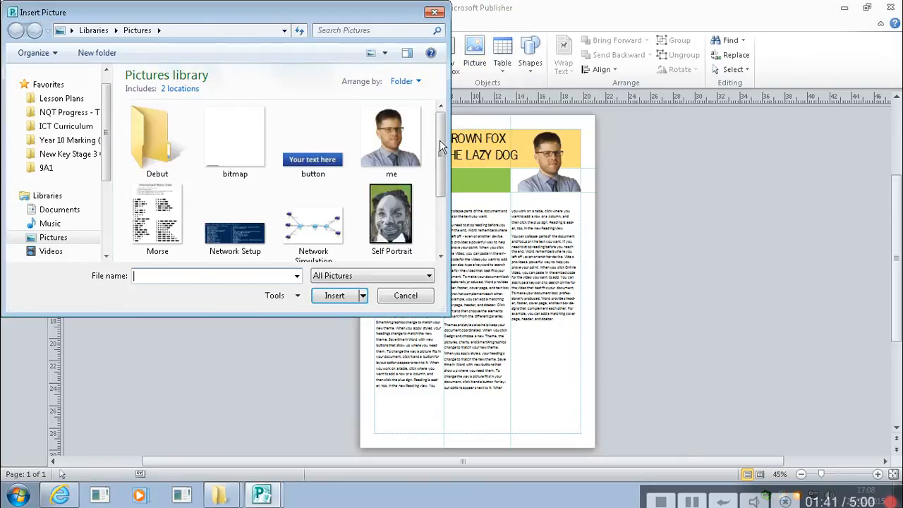
pyautogui.scroll(-2, 450, 166)
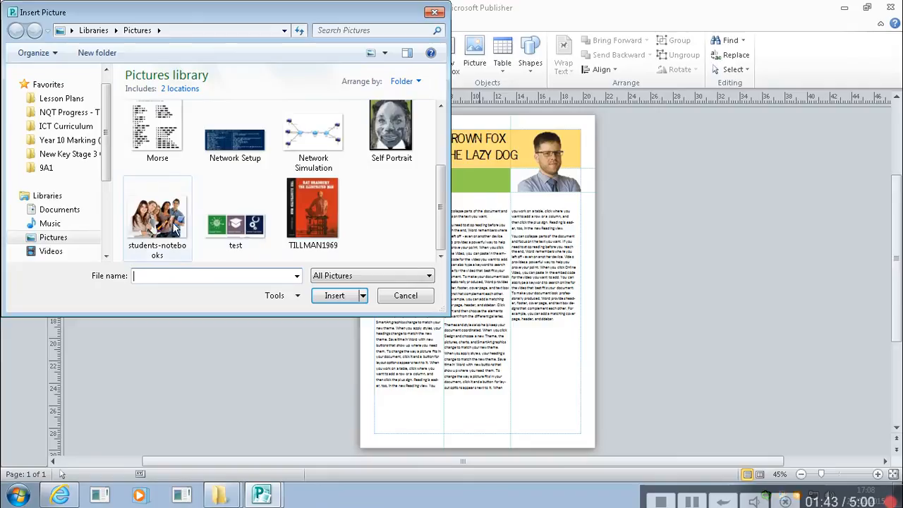
pyautogui.click(157, 212)
pyautogui.click(351, 303)
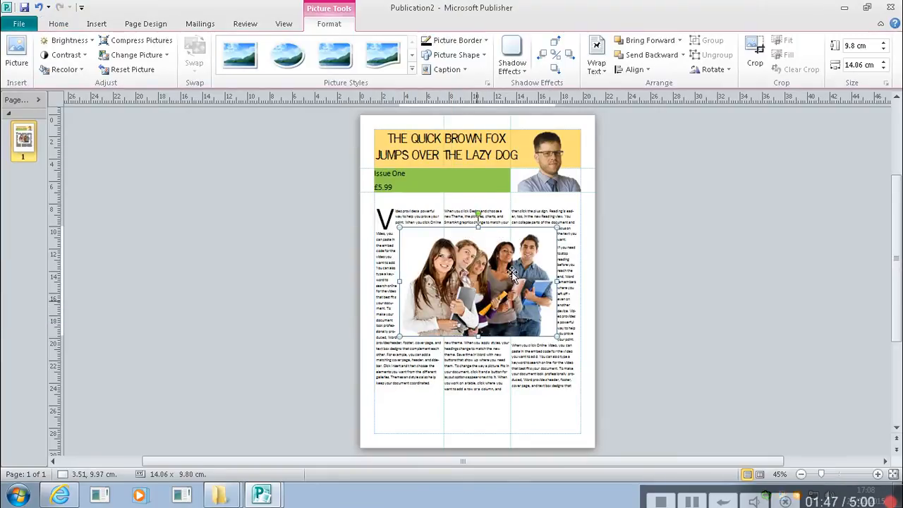
# Step: Display the editable wrap points around the students picture in the article text
pyautogui.click(665, 281)
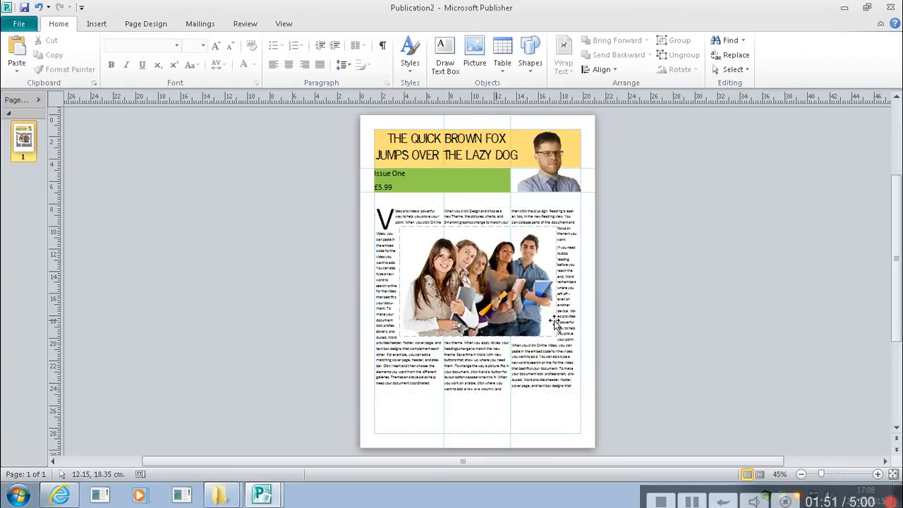
pyautogui.click(497, 279)
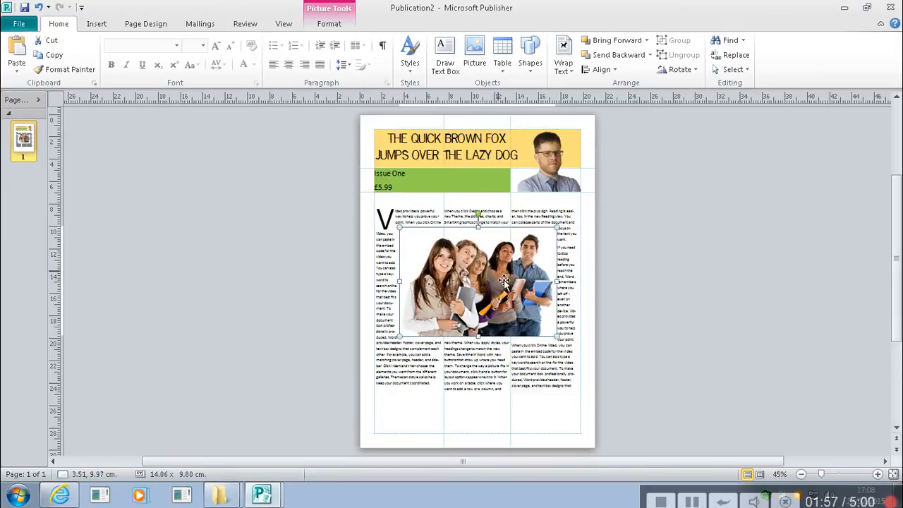
pyautogui.click(568, 72)
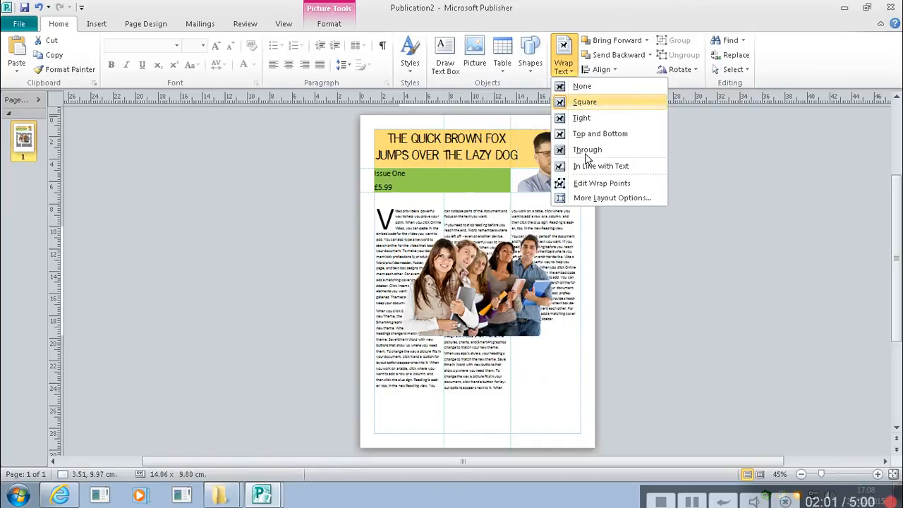
pyautogui.click(607, 191)
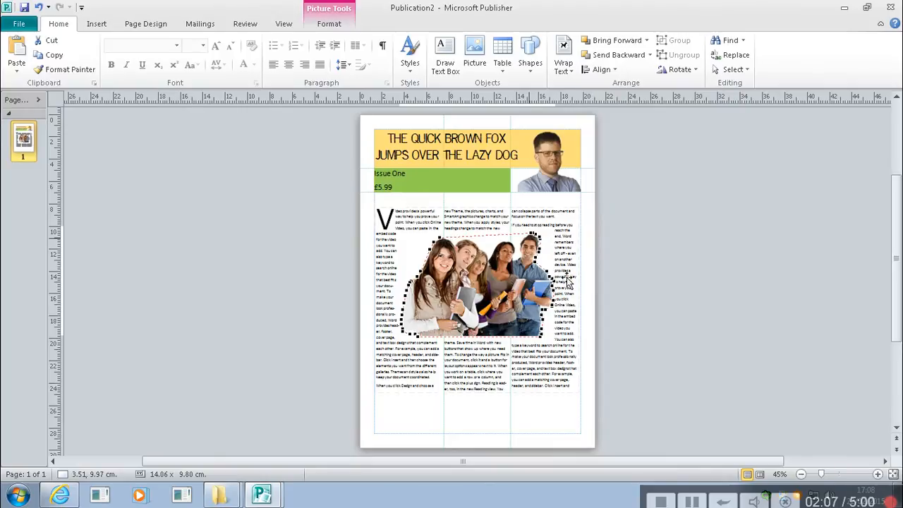
pyautogui.click(671, 293)
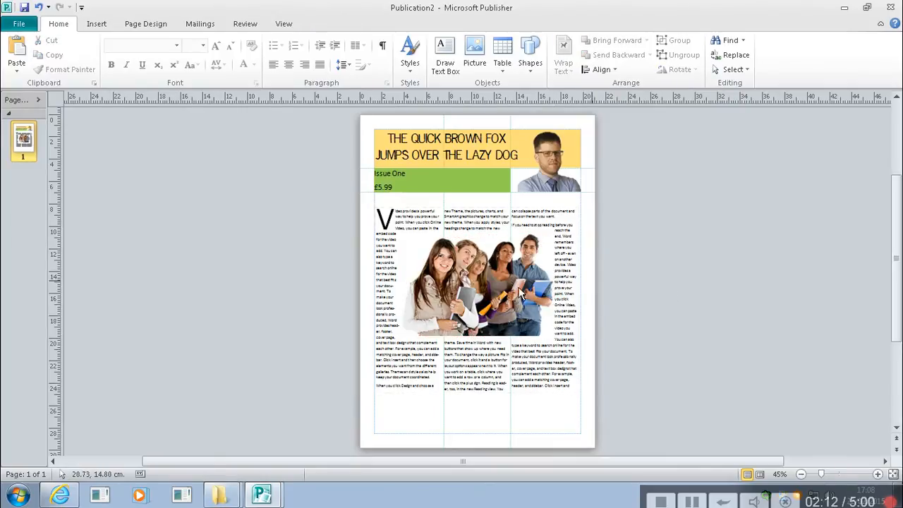
# Step: Set the students picture's text wrapping to Tight and have a new wrap boundary created
pyautogui.click(474, 285)
pyautogui.click(564, 63)
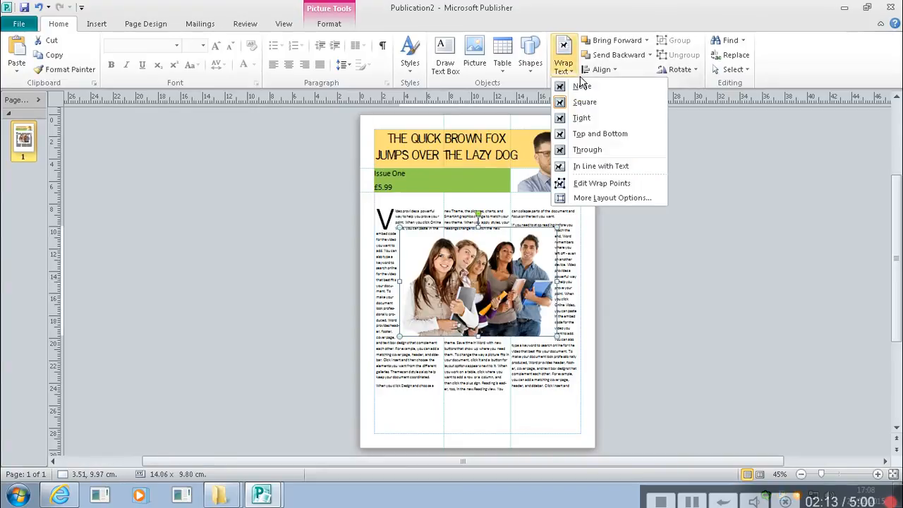
pyautogui.click(584, 118)
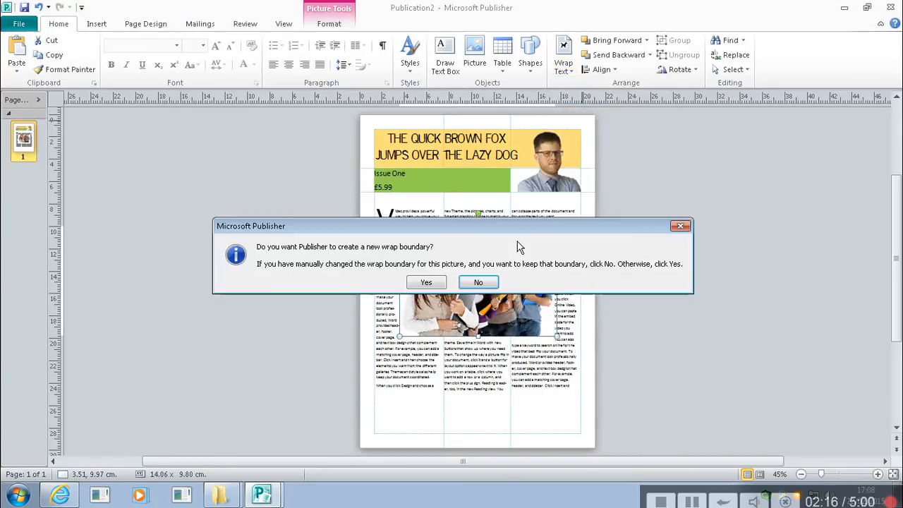
pyautogui.click(431, 283)
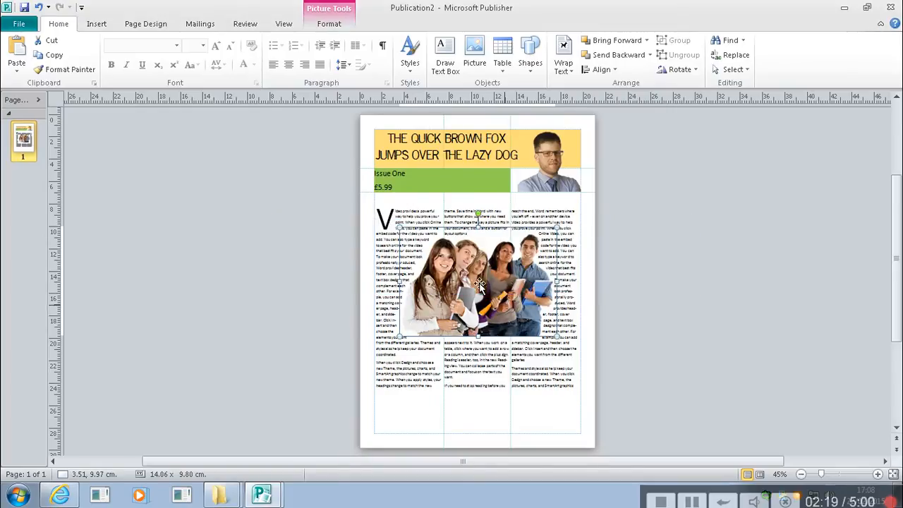
pyautogui.click(632, 291)
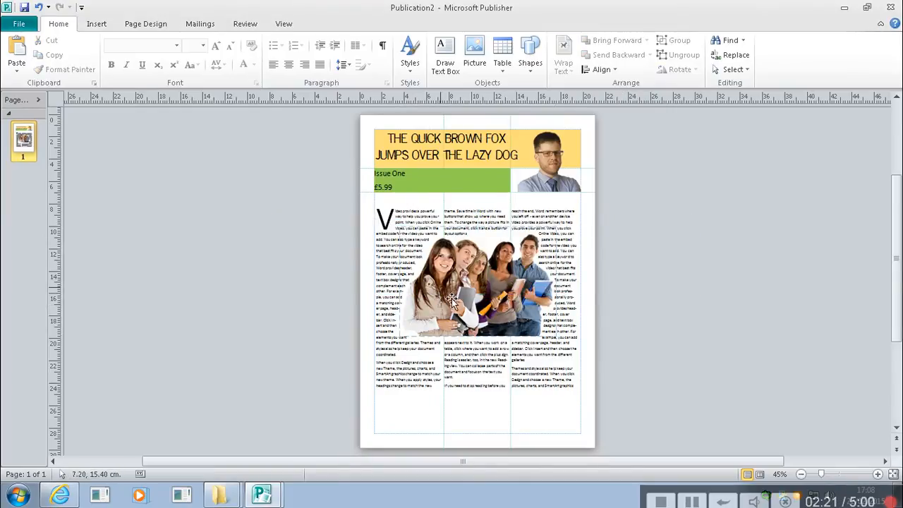
# Step: Move the students picture to the foot of the page and enlarge it to about 18.3 × 12.8 cm between the side margins
pyautogui.moveTo(480, 308); pyautogui.dragTo(456, 409)
pyautogui.click(605, 372)
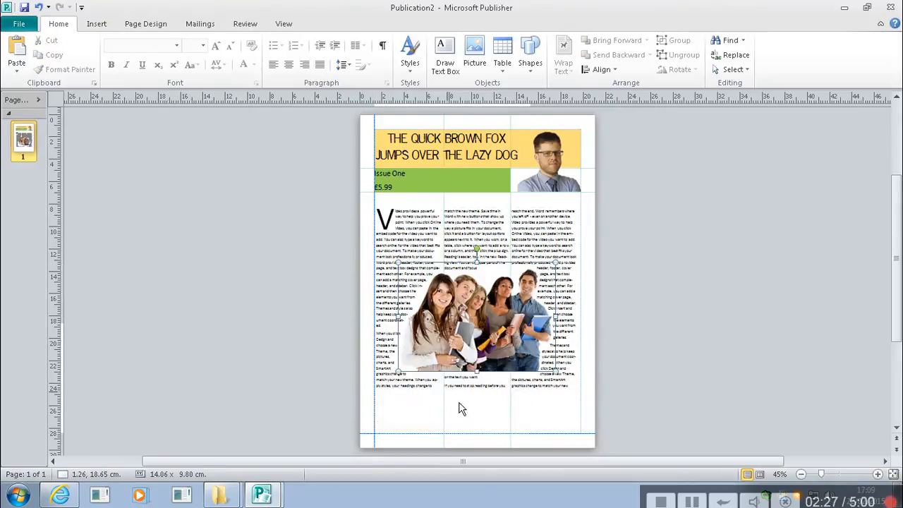
pyautogui.moveTo(532, 325); pyautogui.dragTo(605, 306)
pyautogui.click(652, 304)
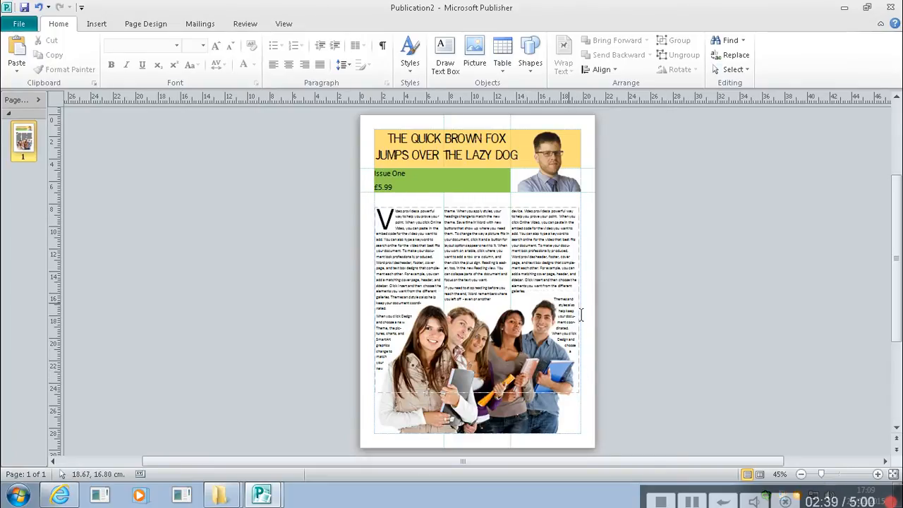
# Step: Pull the students picture's wrap points beside the outer figures out to the side margins to keep article text out of those gaps
pyautogui.click(523, 430)
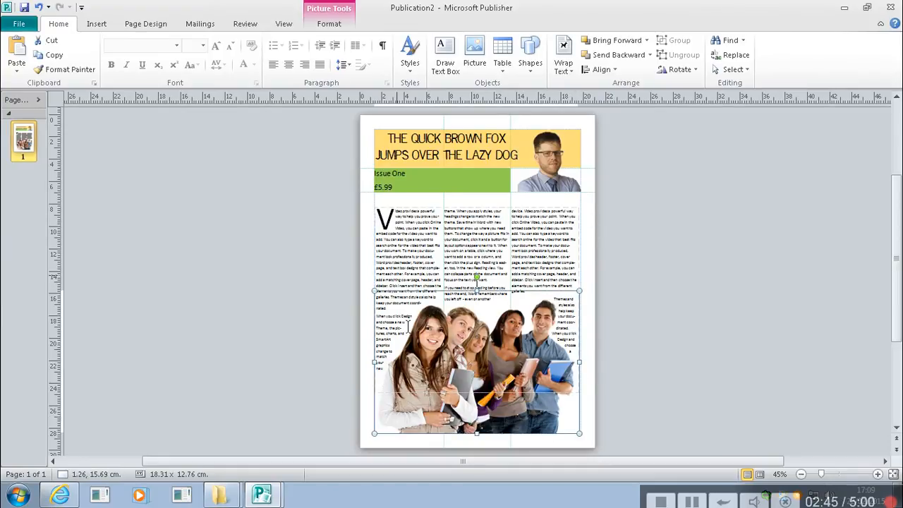
pyautogui.click(563, 65)
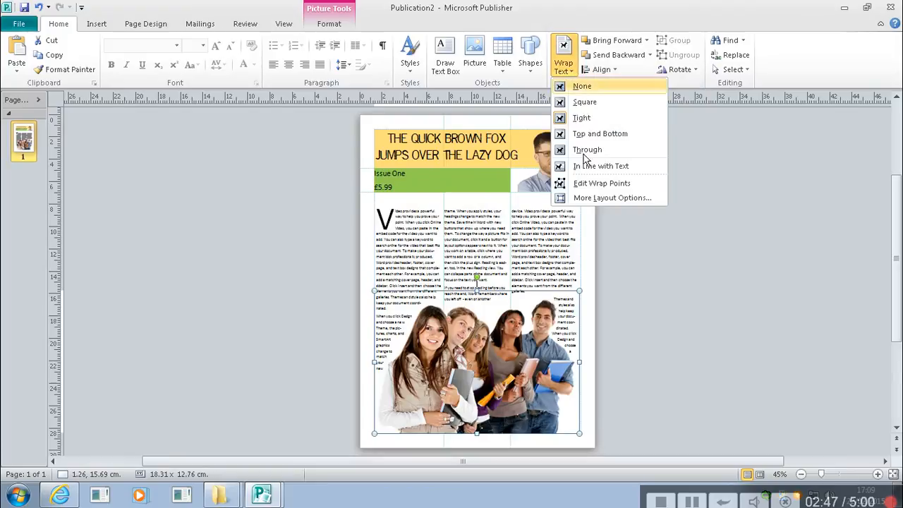
pyautogui.click(599, 185)
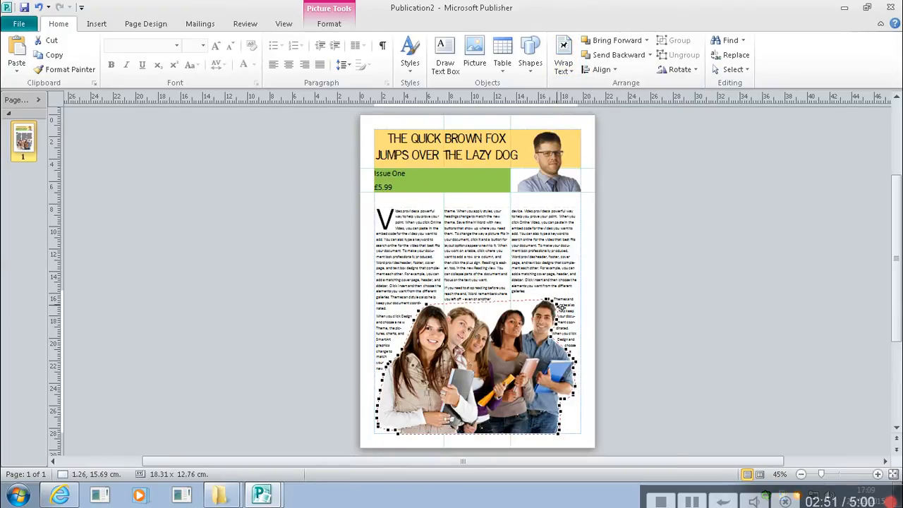
pyautogui.moveTo(580, 303); pyautogui.dragTo(577, 301)
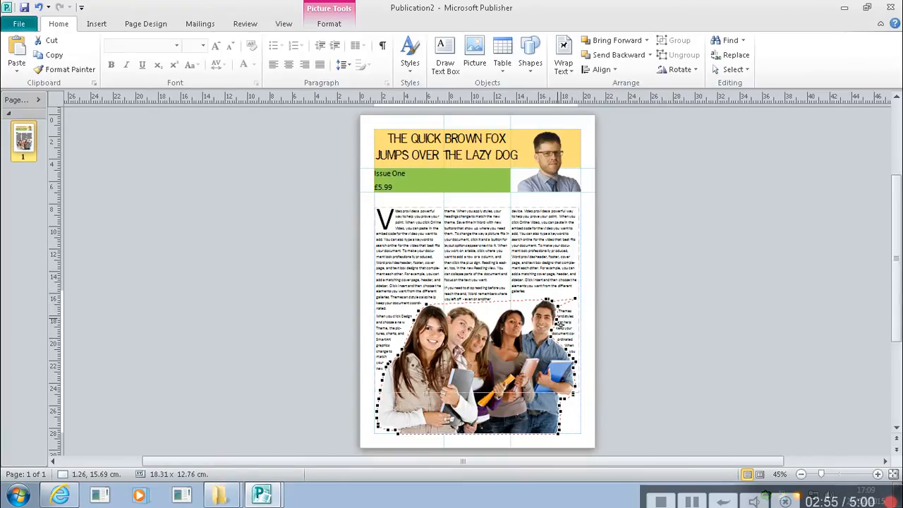
pyautogui.moveTo(581, 325); pyautogui.dragTo(557, 315)
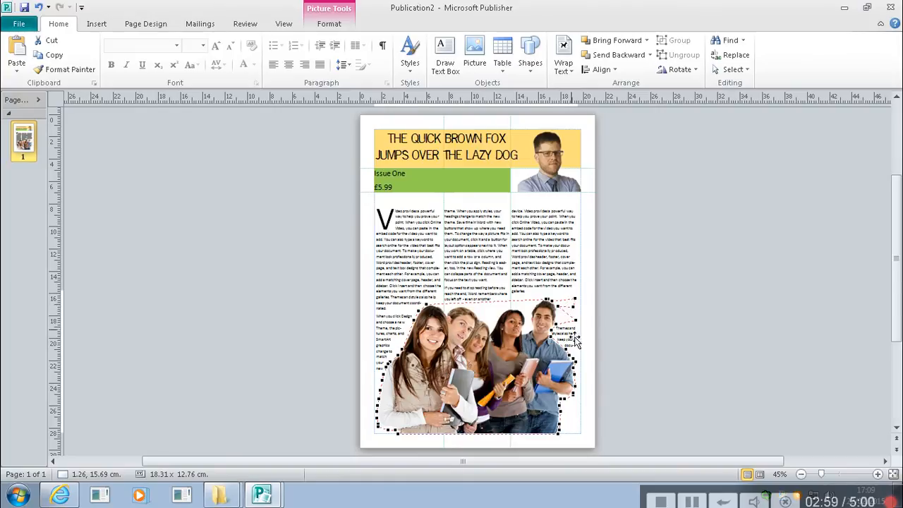
pyautogui.moveTo(580, 339); pyautogui.dragTo(569, 351)
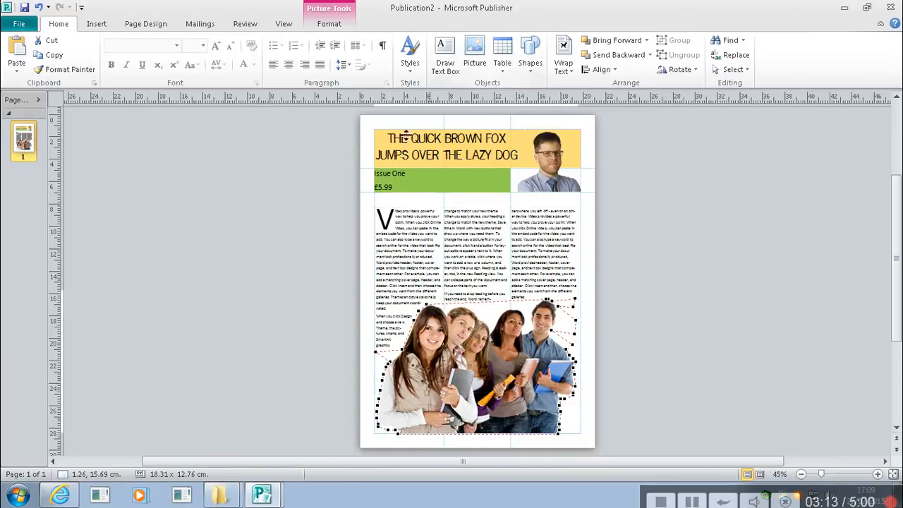
pyautogui.click(695, 224)
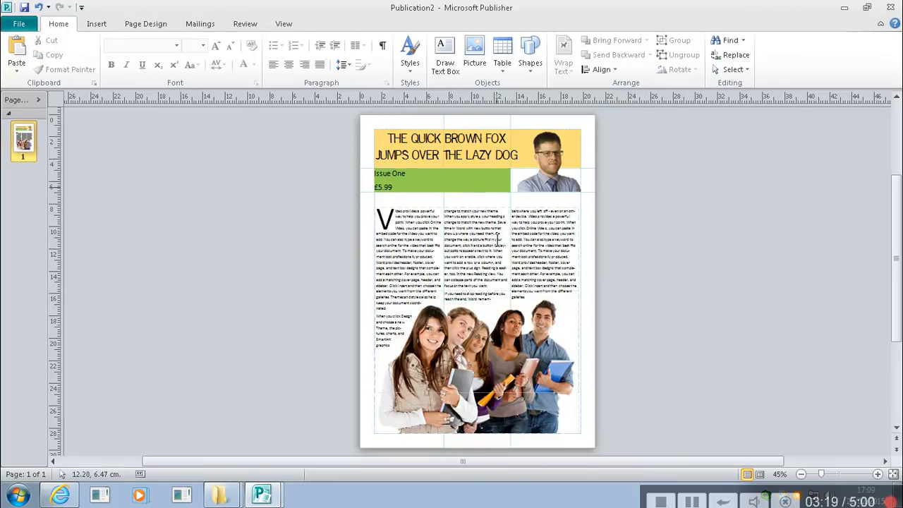
# Step: Extend the top of the article text box up to the green banner, making the box about 18.2 × 17.7 cm
pyautogui.click(483, 205)
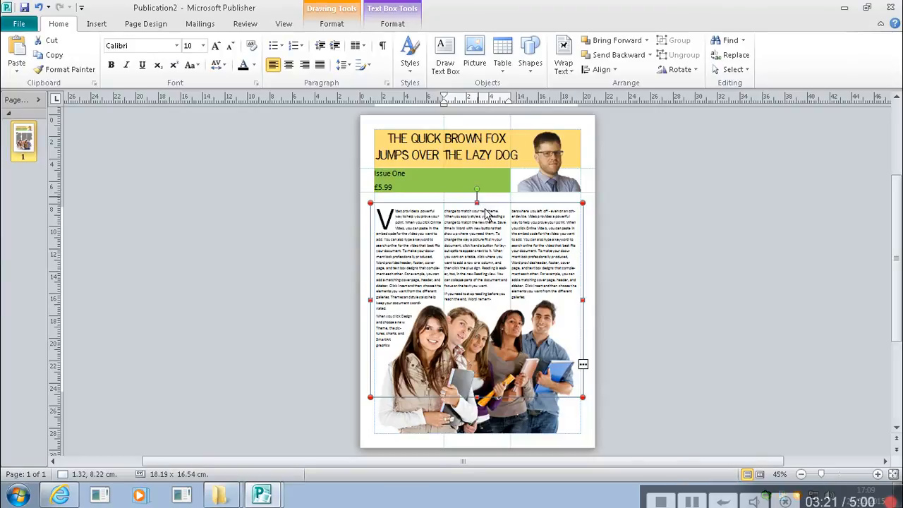
pyautogui.moveTo(483, 205)
pyautogui.mouseDown()
pyautogui.moveTo(480, 195)
pyautogui.moveTo(487, 199)
pyautogui.mouseUp()
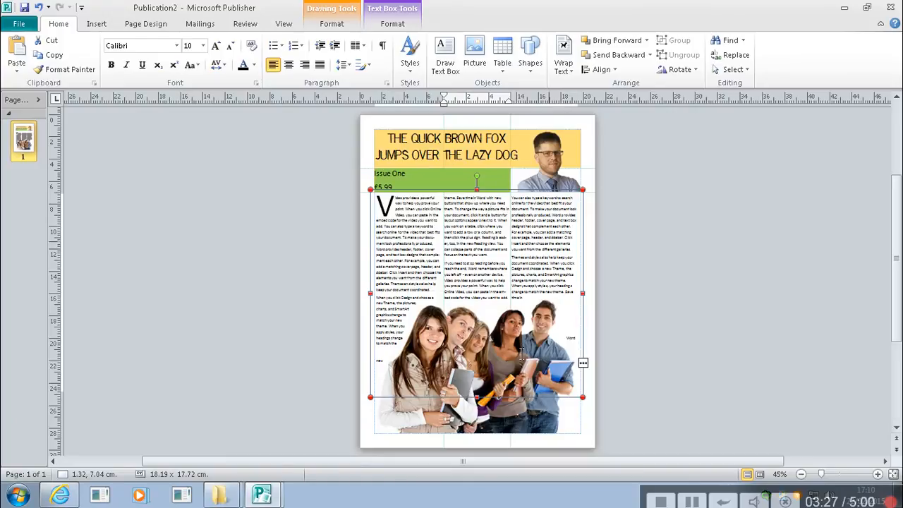
# Step: Adjust the students picture's wrap points again to push the stray words "new" and "Word" out of the gaps beside the outer figures
pyautogui.click(526, 432)
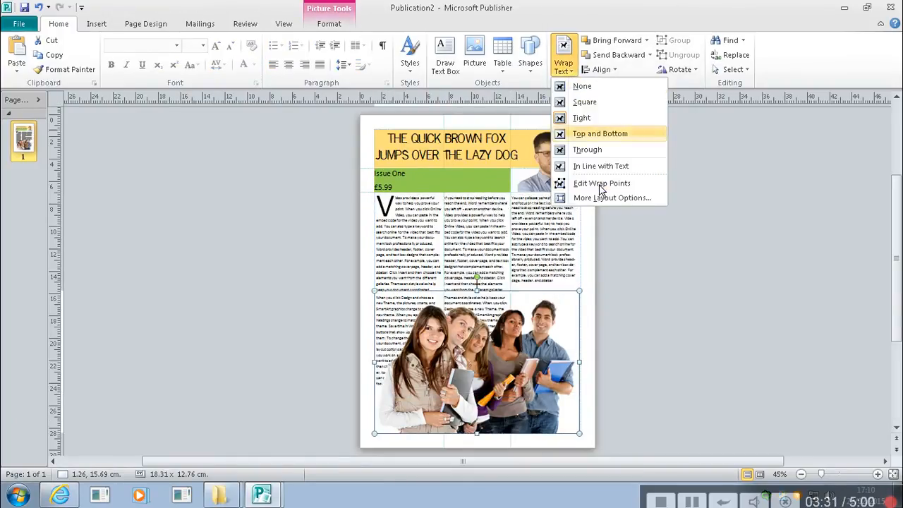
pyautogui.click(601, 182)
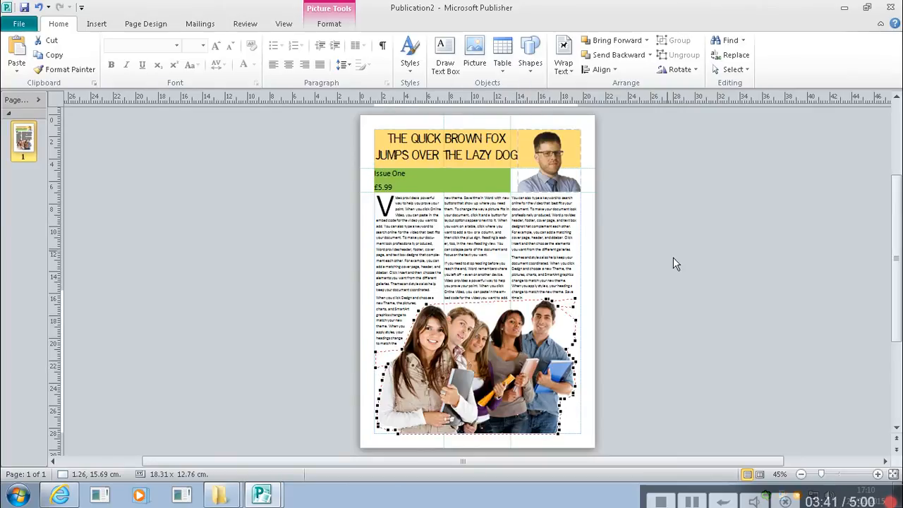
pyautogui.click(657, 325)
pyautogui.moveTo(896, 311)
pyautogui.mouseDown()
pyautogui.moveTo(896, 375)
pyautogui.moveTo(896, 297)
pyautogui.mouseUp()
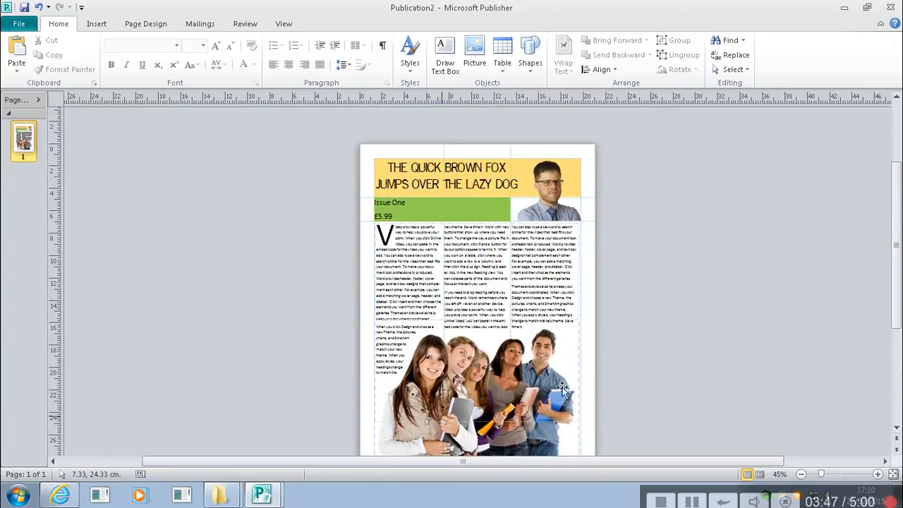